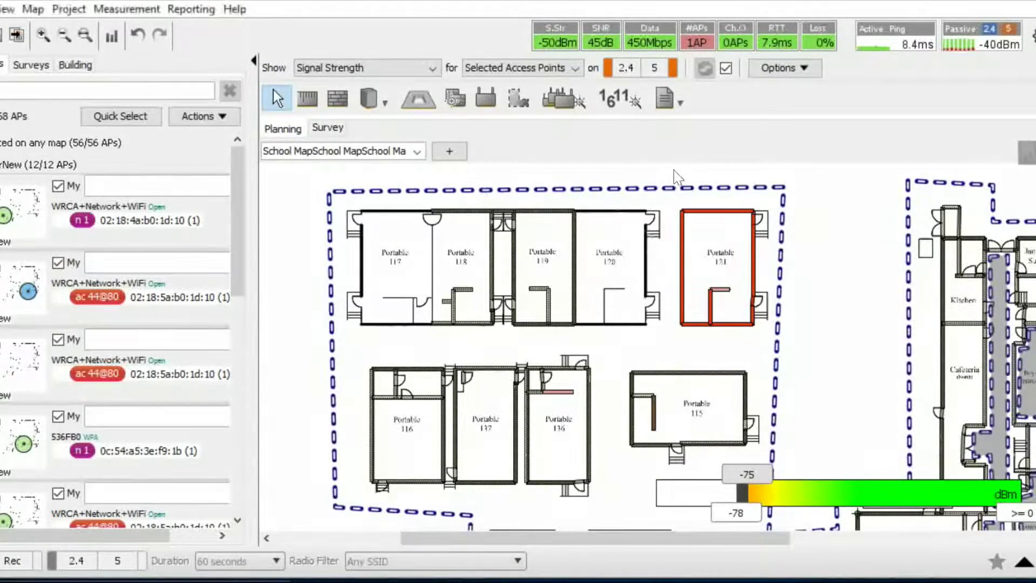
Marquee-select all the traced walls around Portable 121.
drag(675, 172, 770, 350)
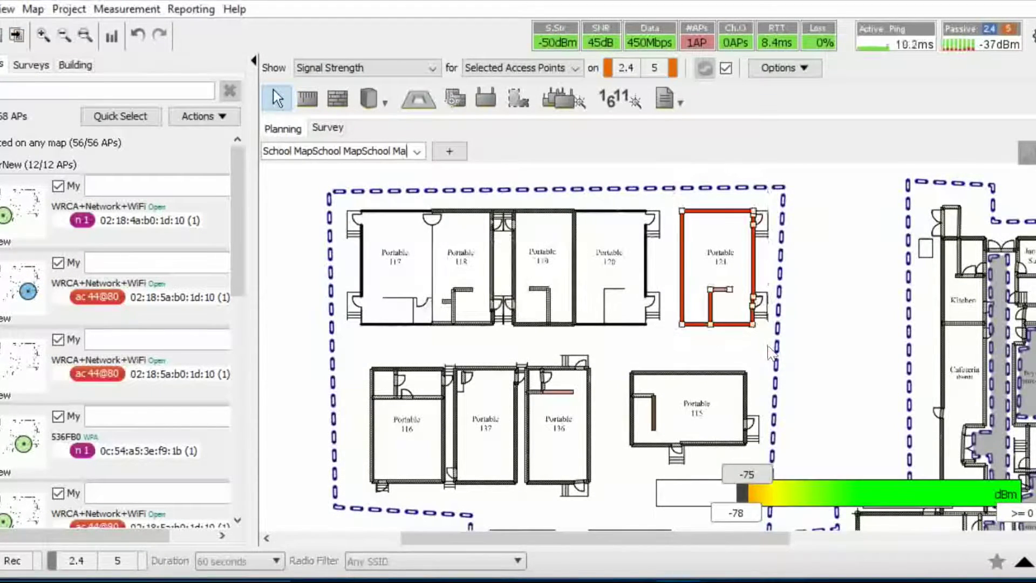
Copy and paste Portable 121's walls, then place the copy onto Portable 120.
right_click(726, 331)
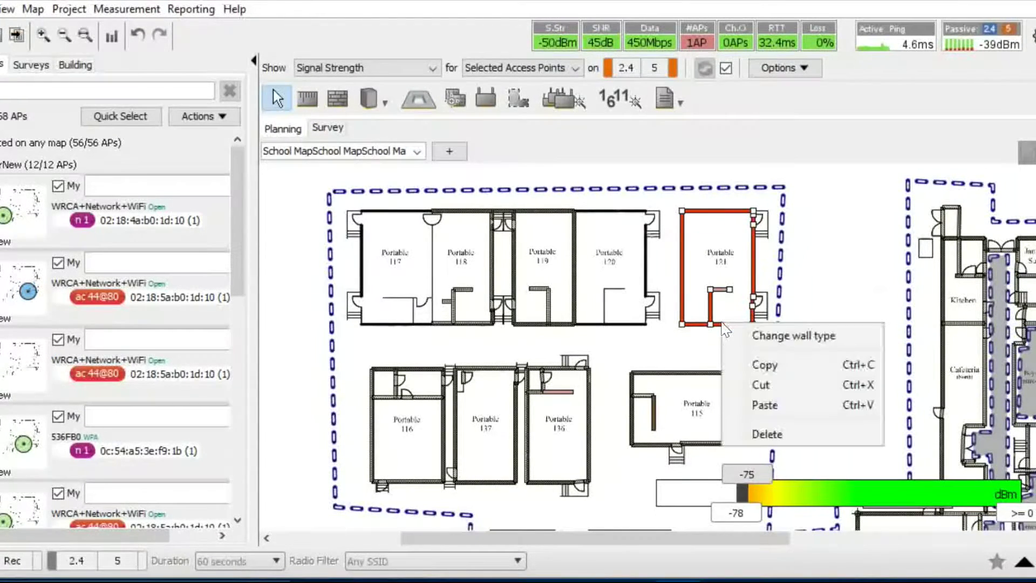
click(765, 365)
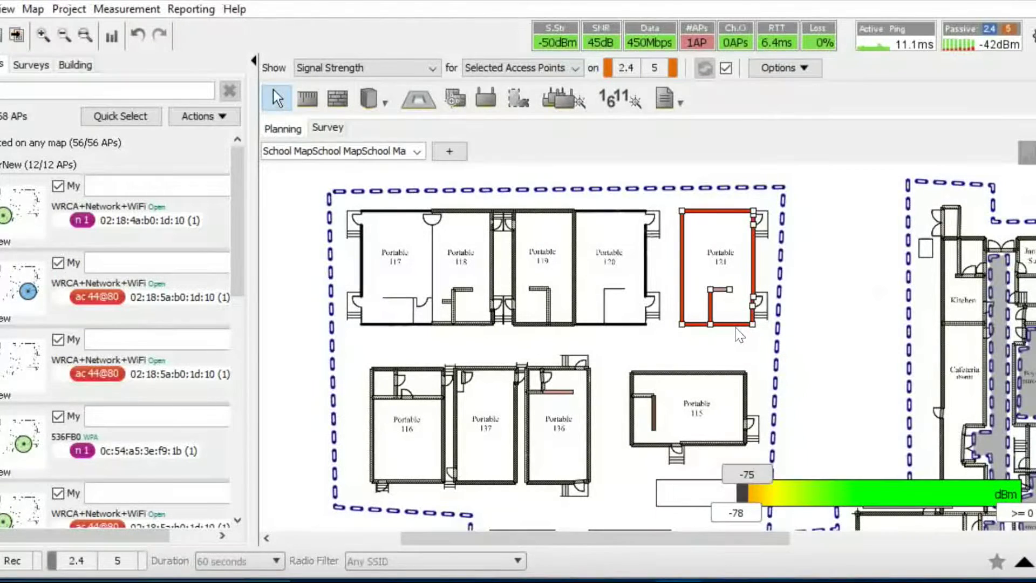
right_click(735, 328)
click(791, 411)
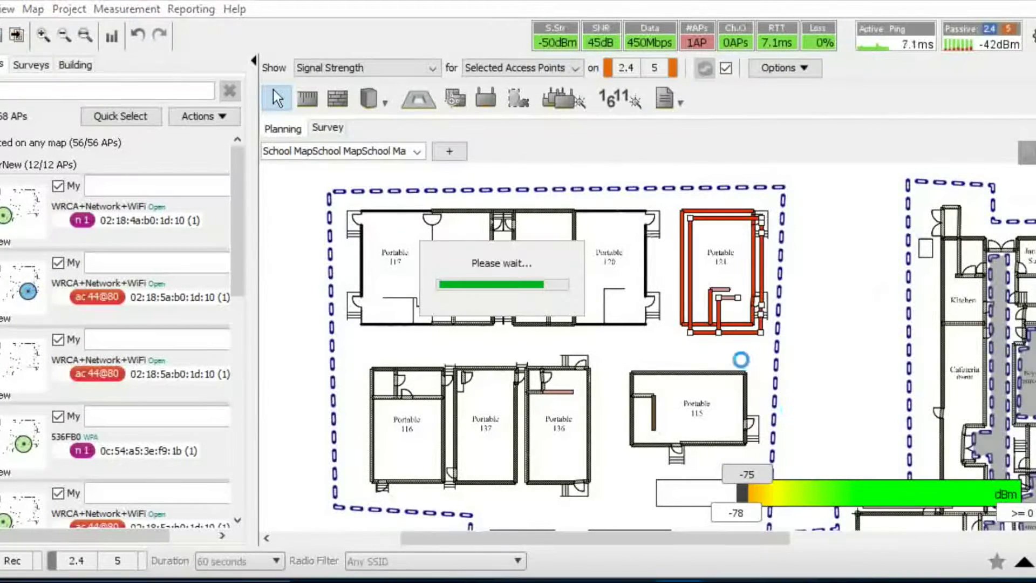
drag(739, 335, 630, 334)
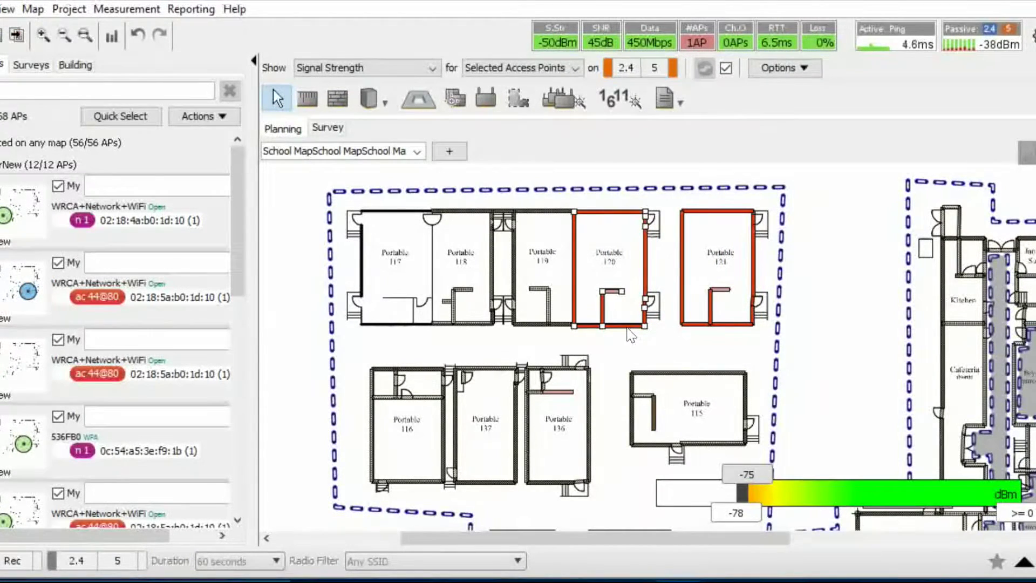
drag(630, 335, 628, 332)
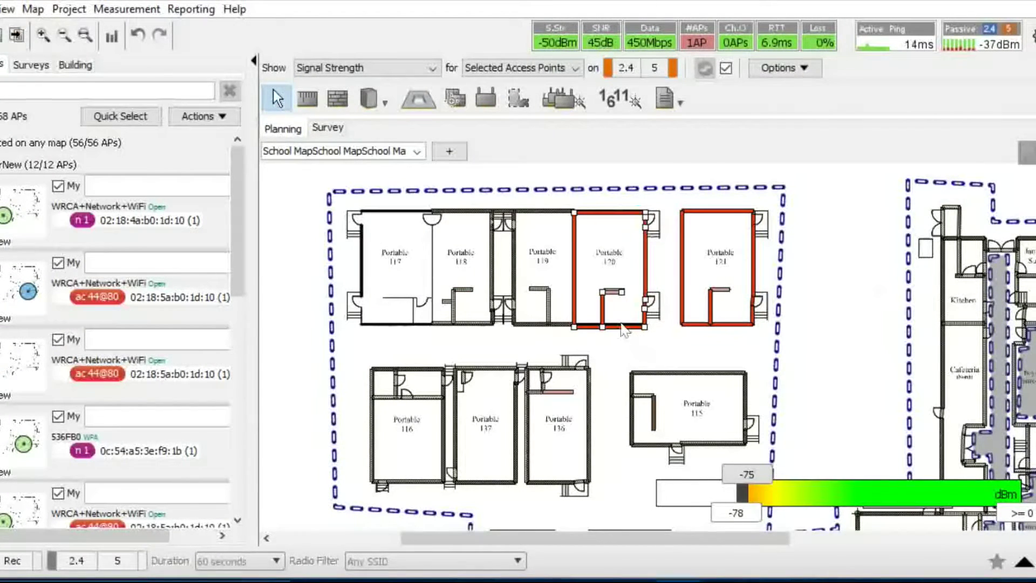
Paste another copy of the walls and drag it toward Portable 117.
right_click(622, 326)
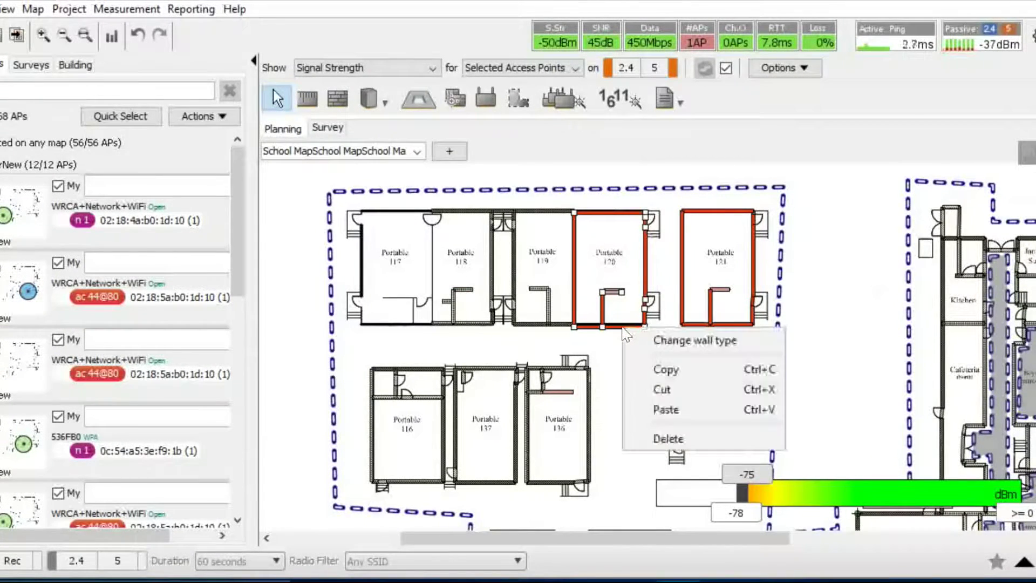
click(681, 413)
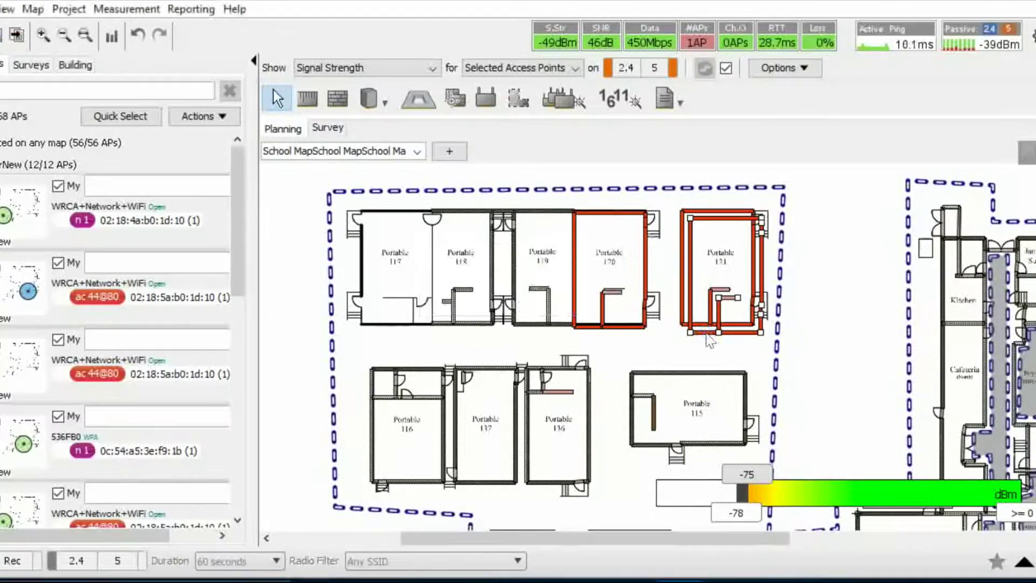
drag(710, 340, 377, 324)
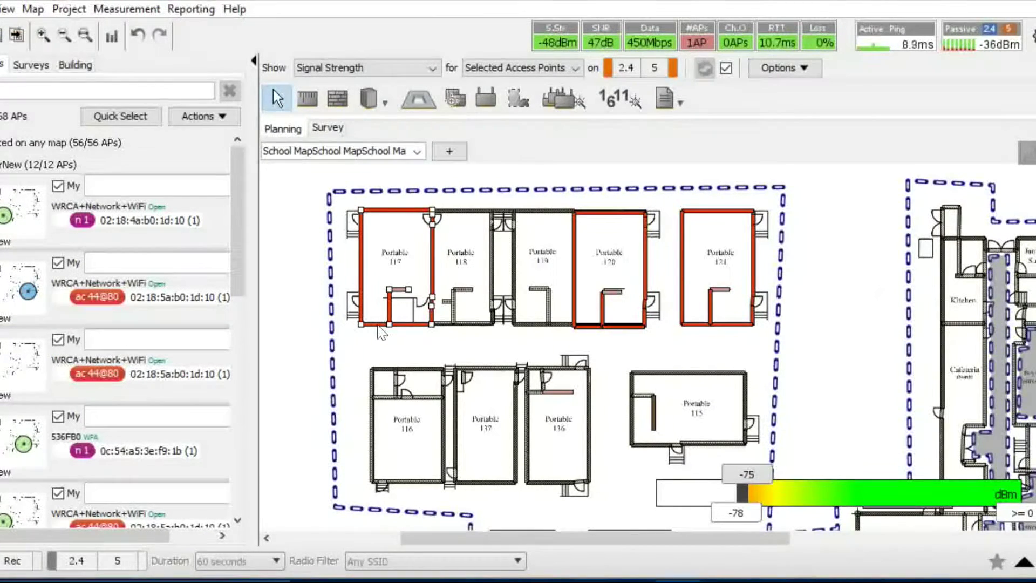
Deselect the walls placed on Portable 117, then select Portable 121's top wall.
click(847, 186)
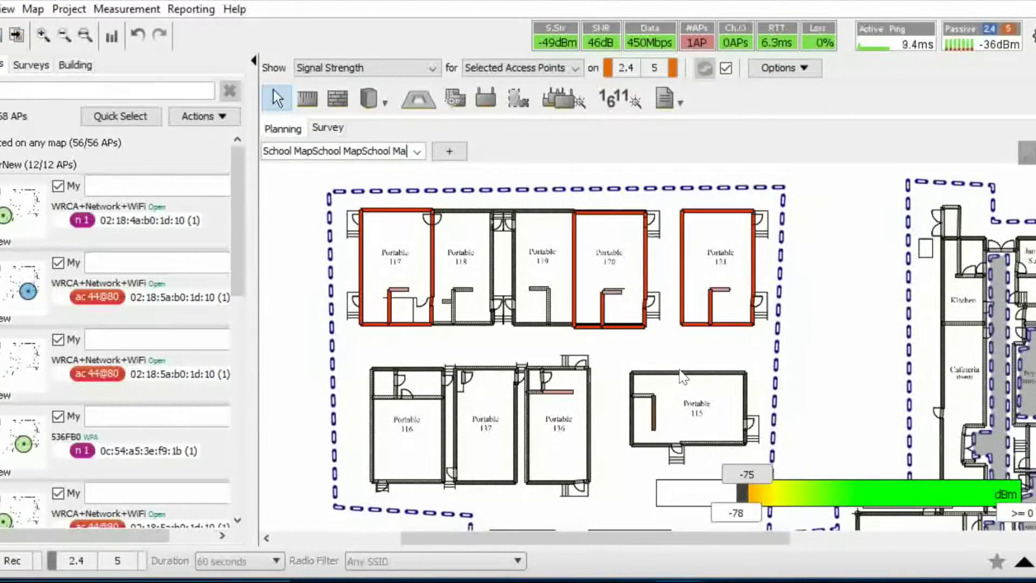
click(718, 212)
Select the top walls of Portables 117 and 115 too, and change all three to Window (1.0dB).
shift+click(396, 211)
shift+click(688, 372)
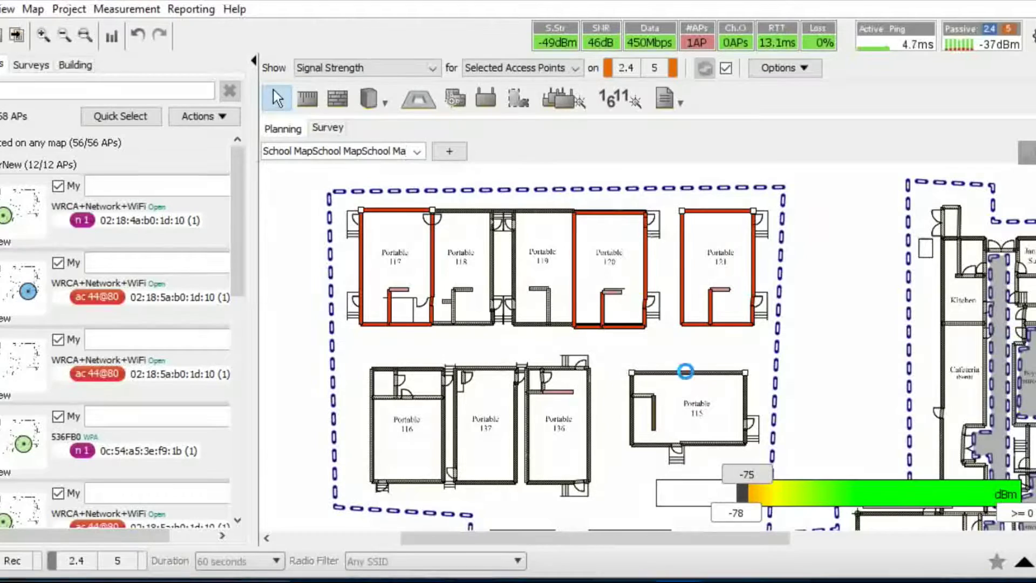
right_click(686, 373)
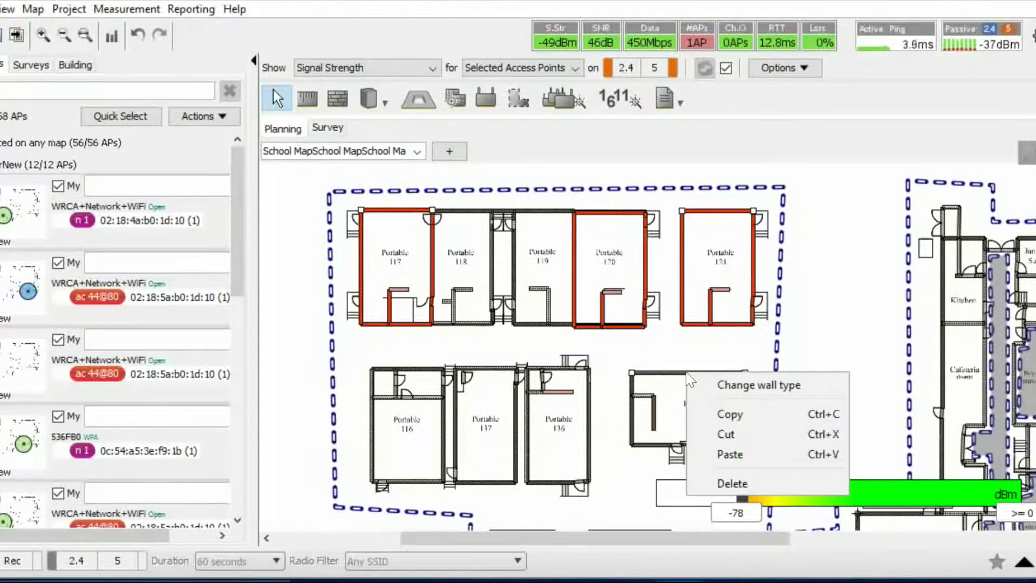
click(731, 387)
click(911, 351)
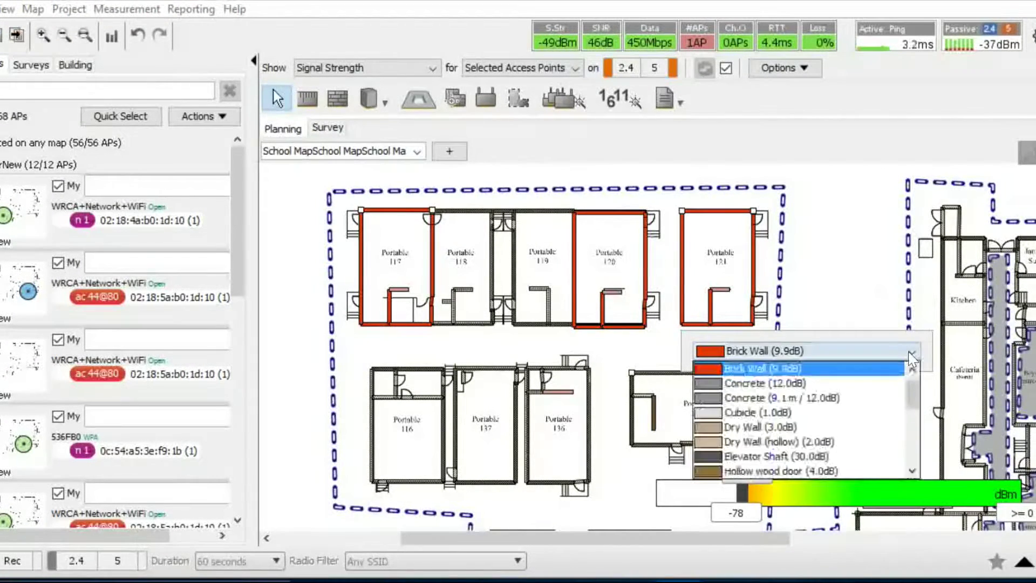
drag(909, 388, 909, 487)
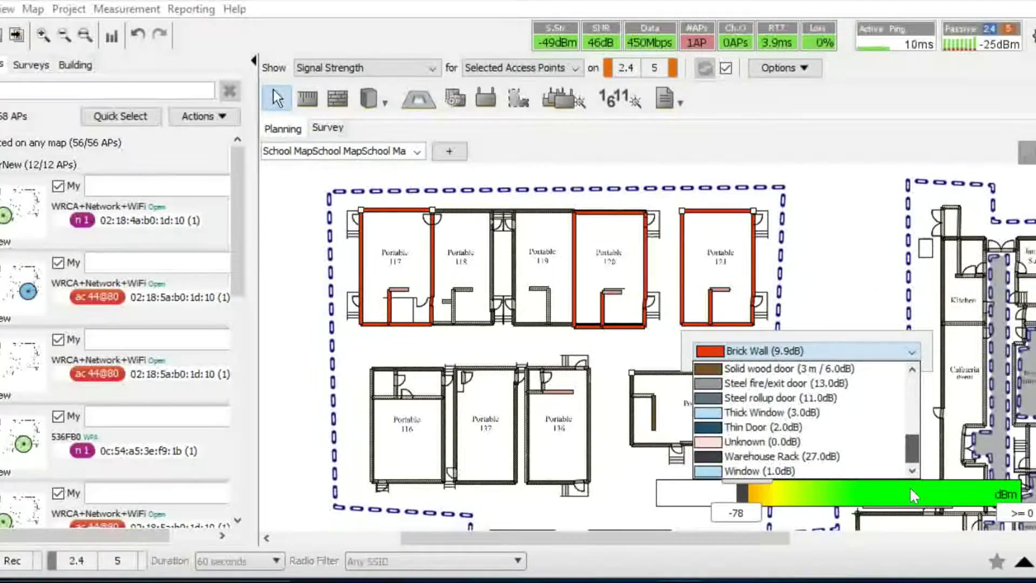
click(708, 473)
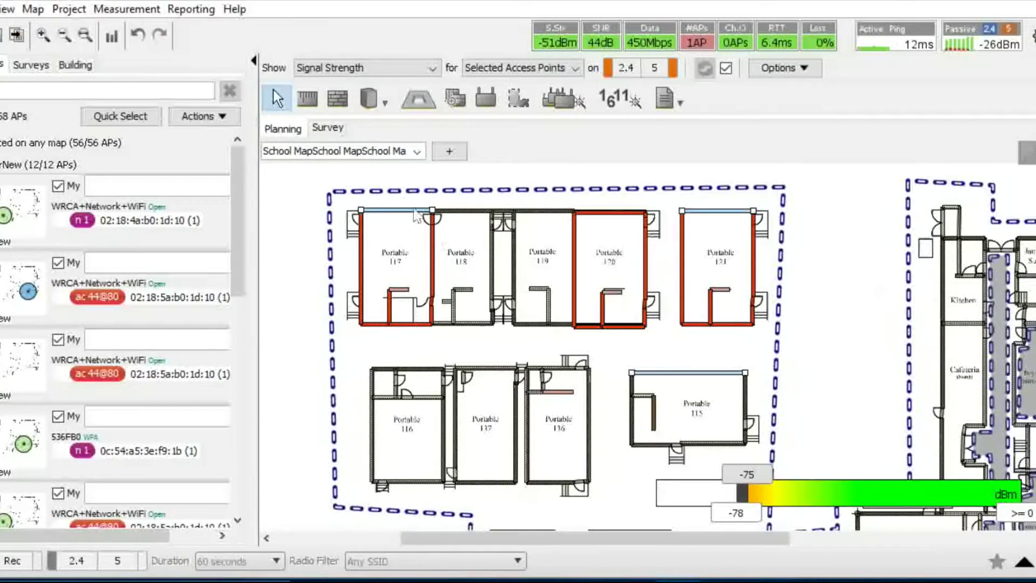
Switch to the 2ndfloorNew map and select the right wing's walls and access points.
click(417, 152)
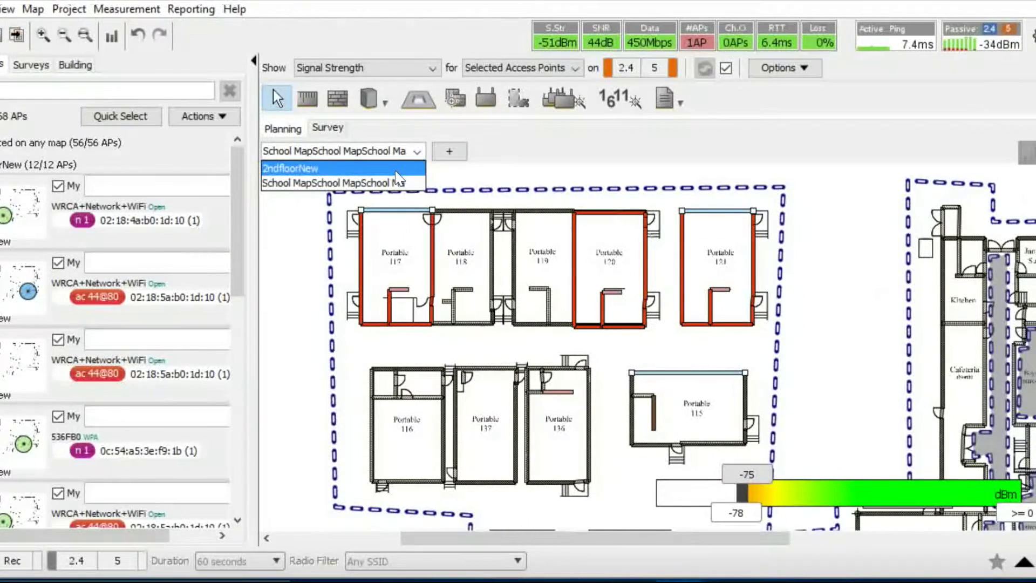
click(397, 169)
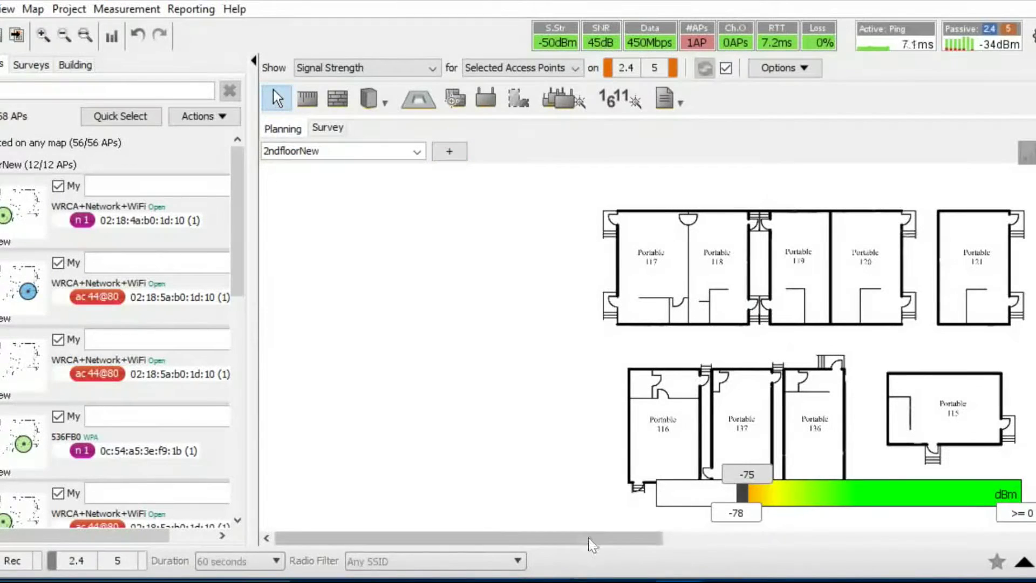
drag(589, 540, 969, 548)
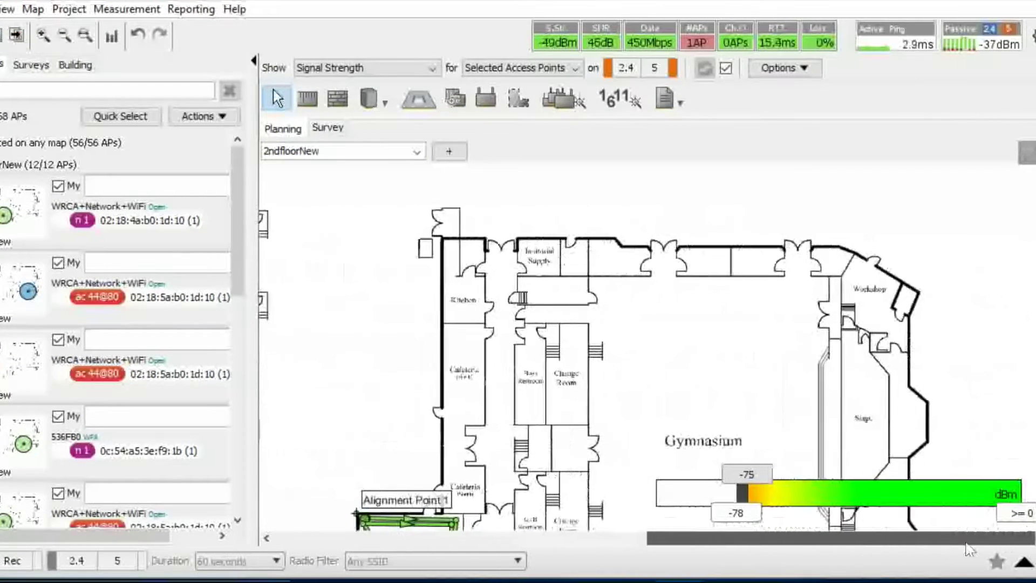
scroll(593, 334, down, 4)
scroll(537, 266, down, 3)
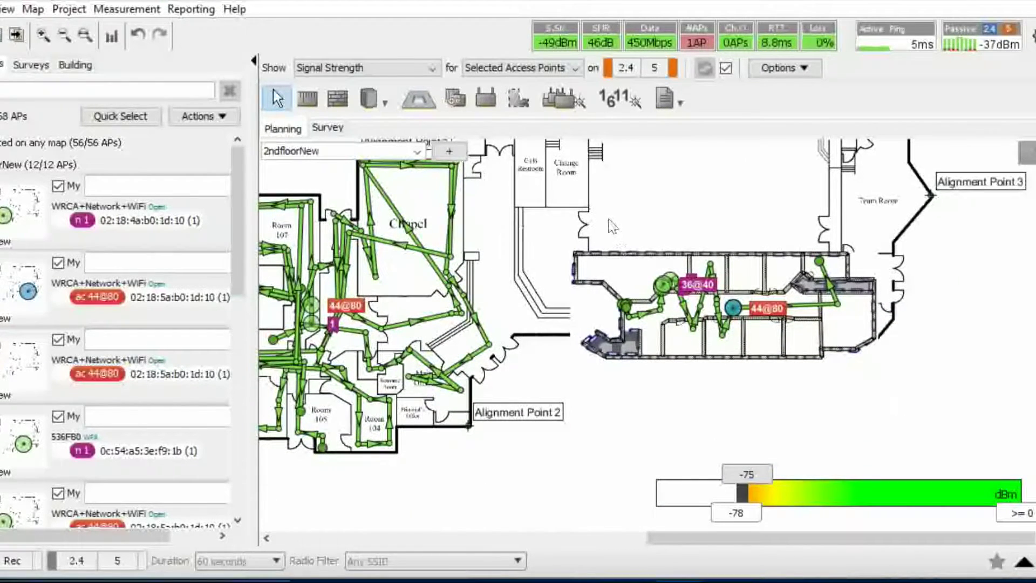
drag(613, 226, 897, 402)
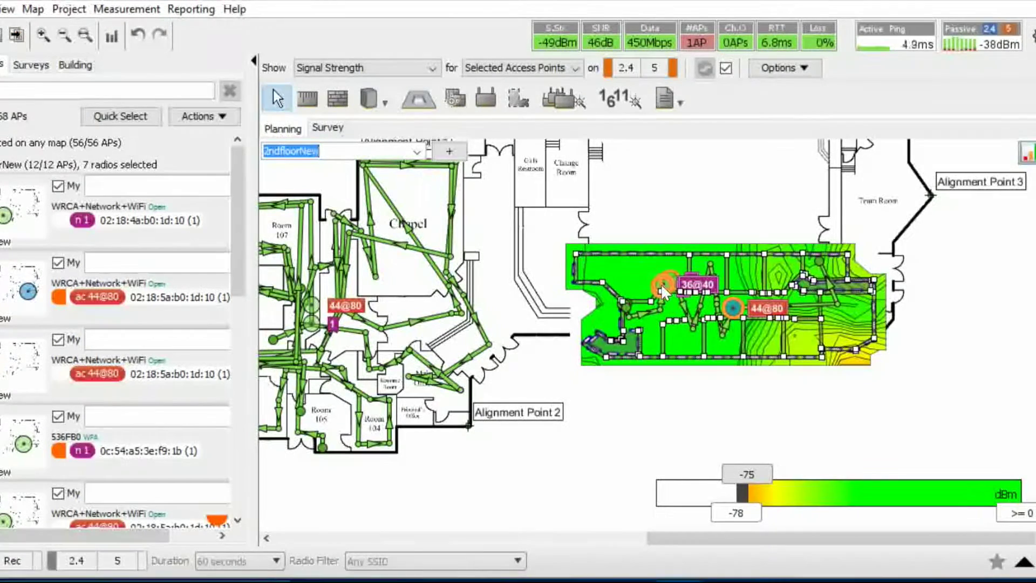
Limit the heat map to the 36@40 radio, briefly adding 44@80, then back to one radio.
mouse_move(662, 286)
click(730, 304)
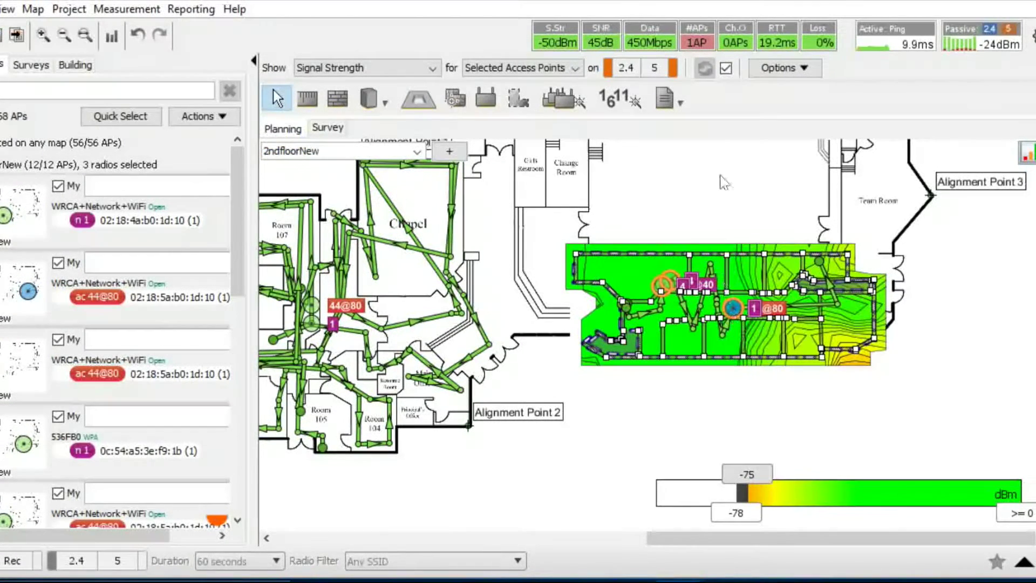
click(733, 308)
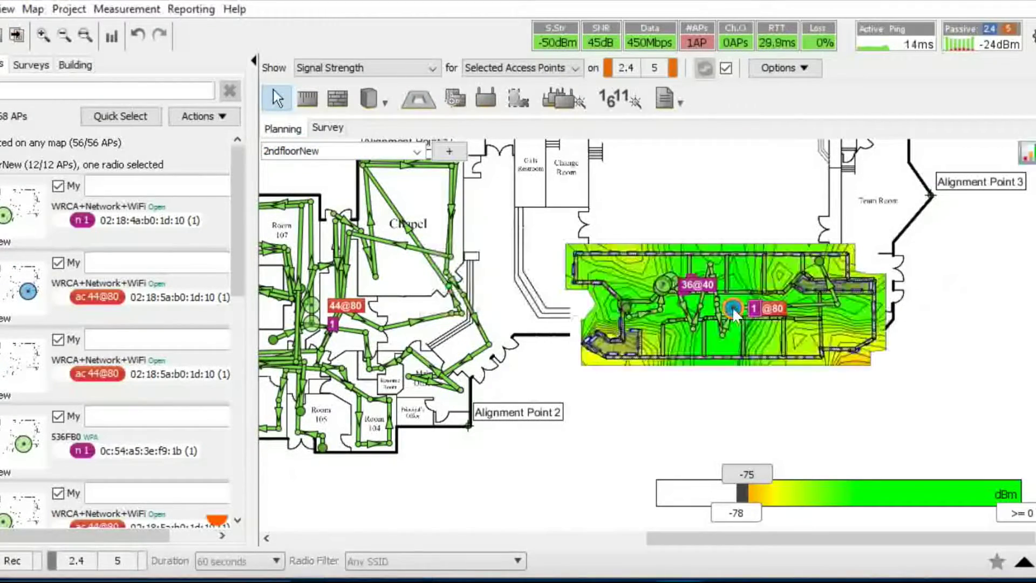
click(662, 280)
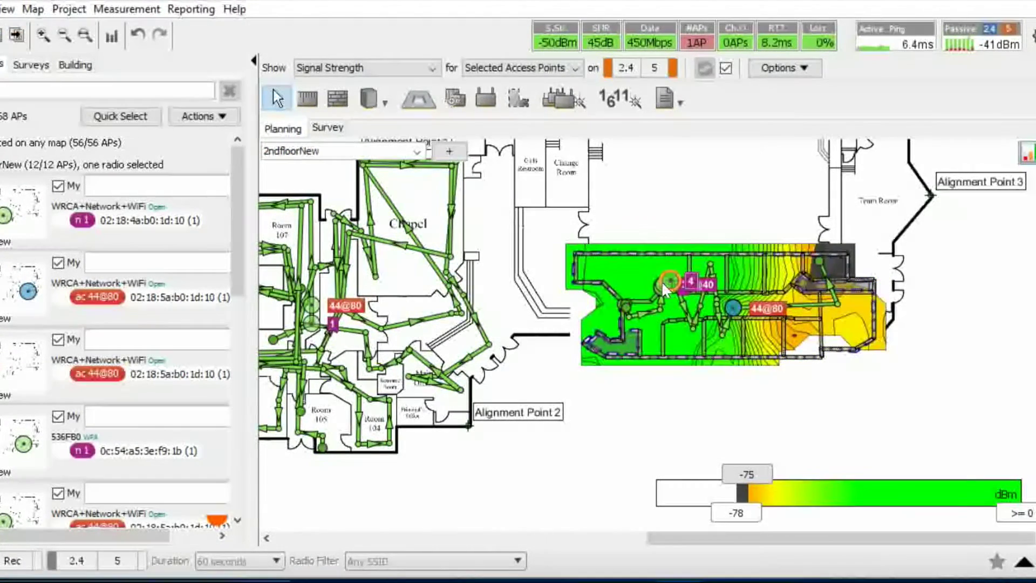
mouse_move(661, 281)
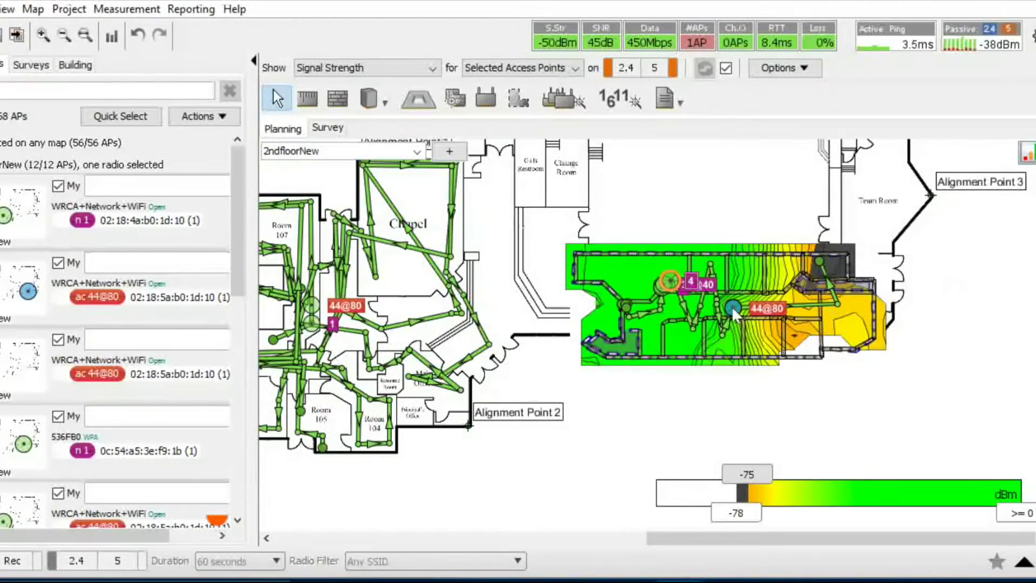
ctrl+click(732, 306)
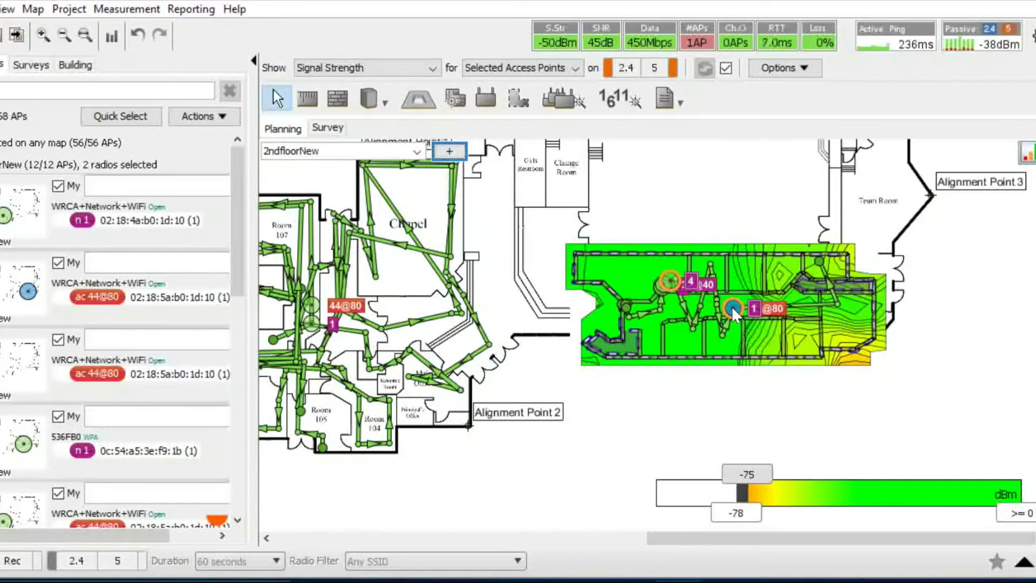
click(657, 287)
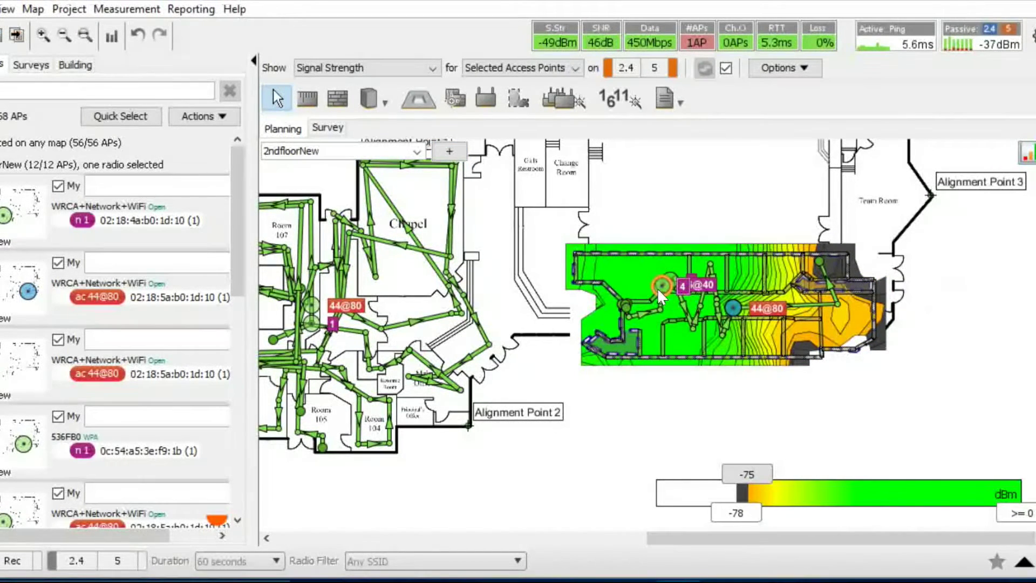
mouse_move(677, 283)
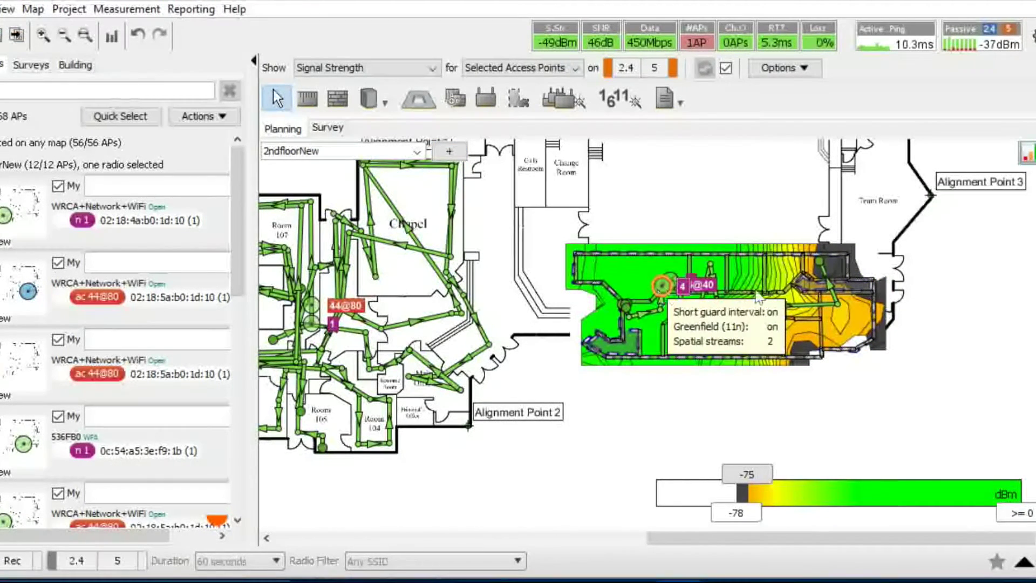
click(806, 71)
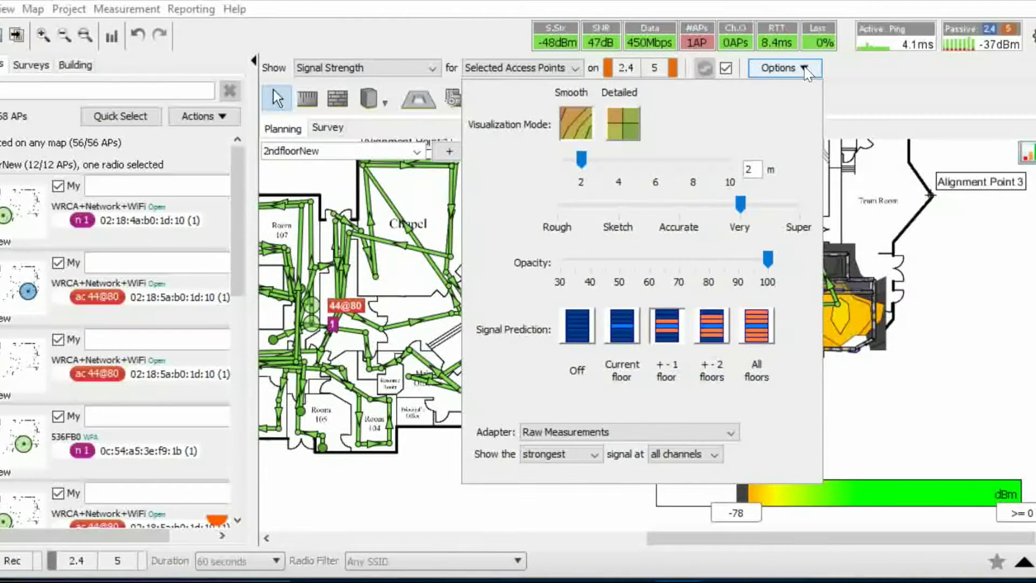
click(804, 70)
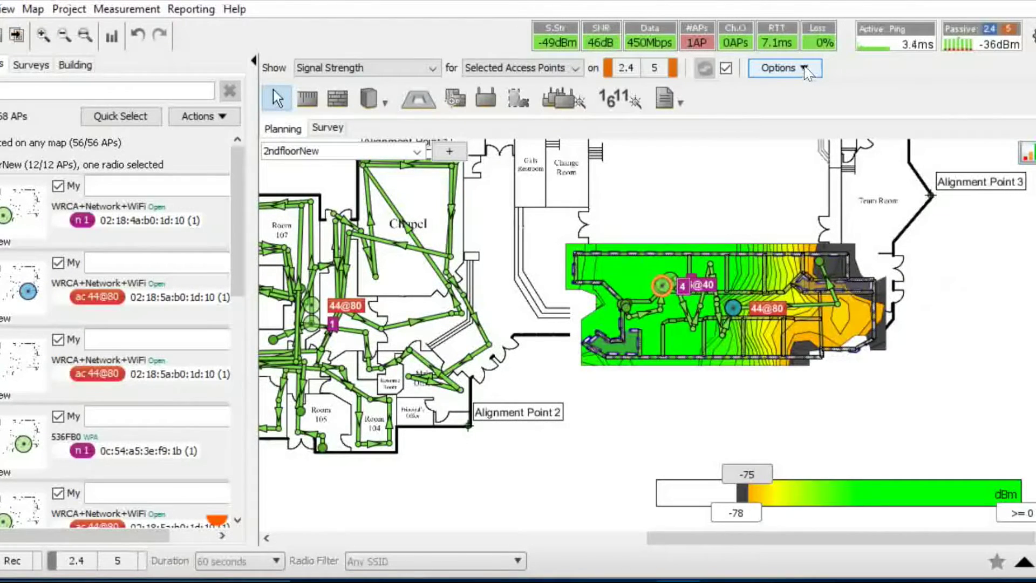
click(804, 68)
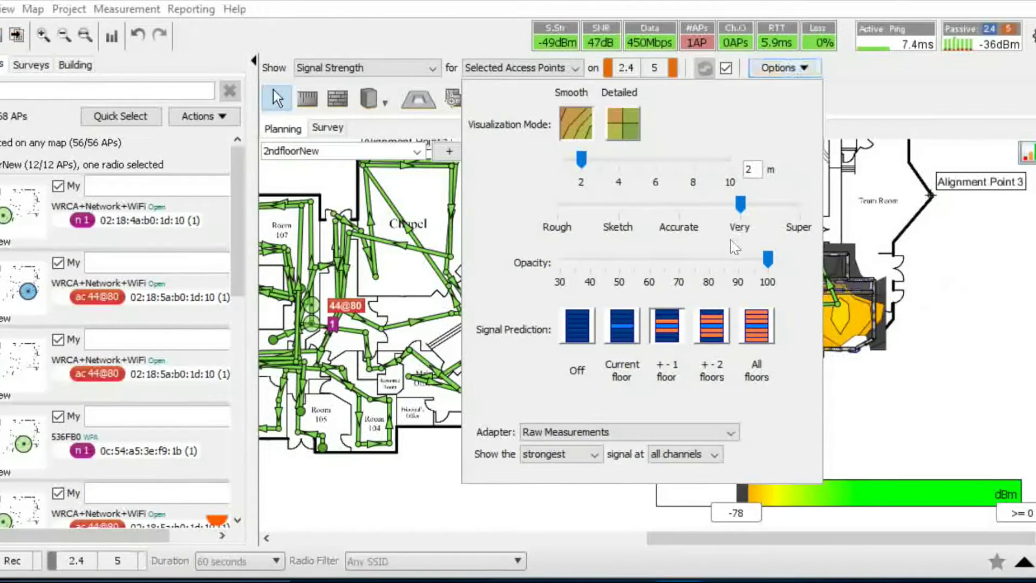
drag(768, 260, 674, 264)
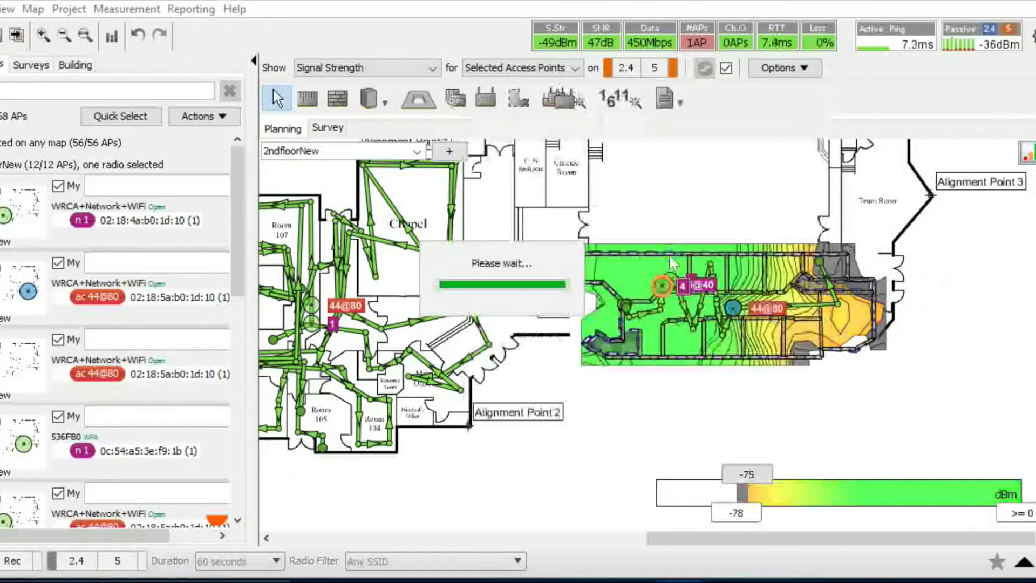
click(815, 73)
drag(666, 260, 555, 257)
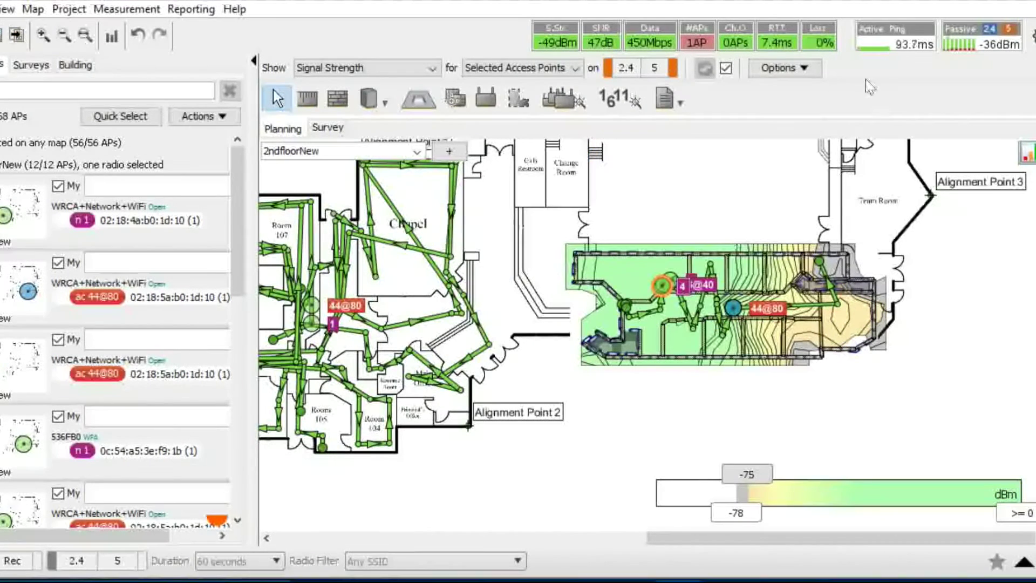
click(811, 69)
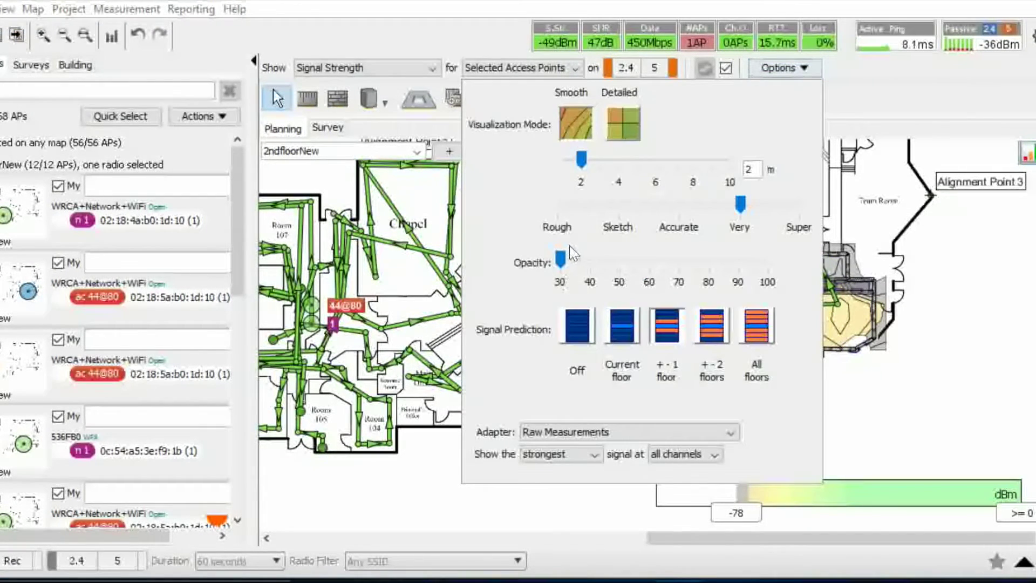
drag(562, 259, 771, 268)
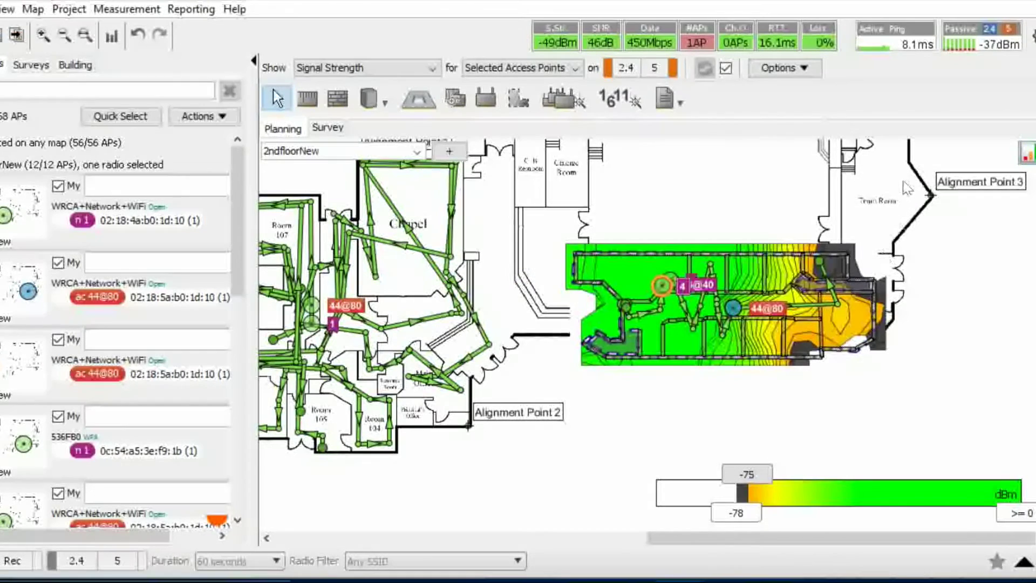